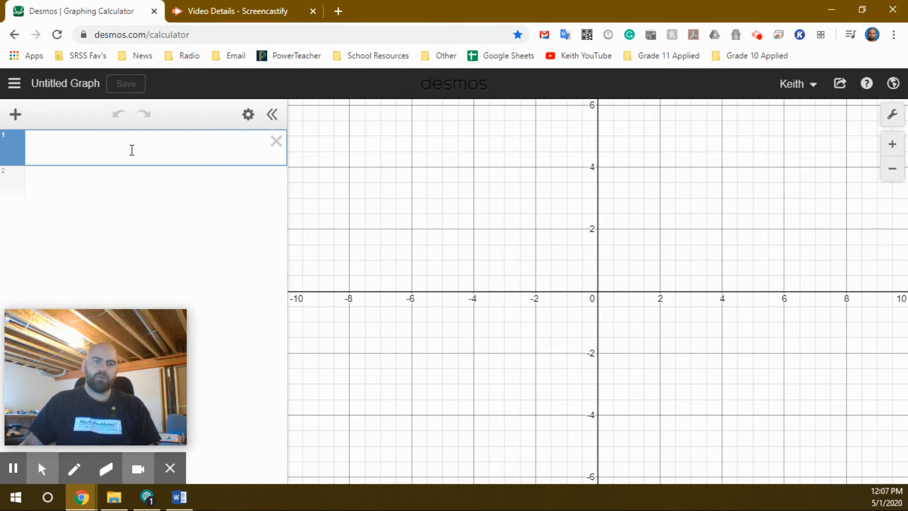
{"action": "left_click", "coordinate": [14, 87]}
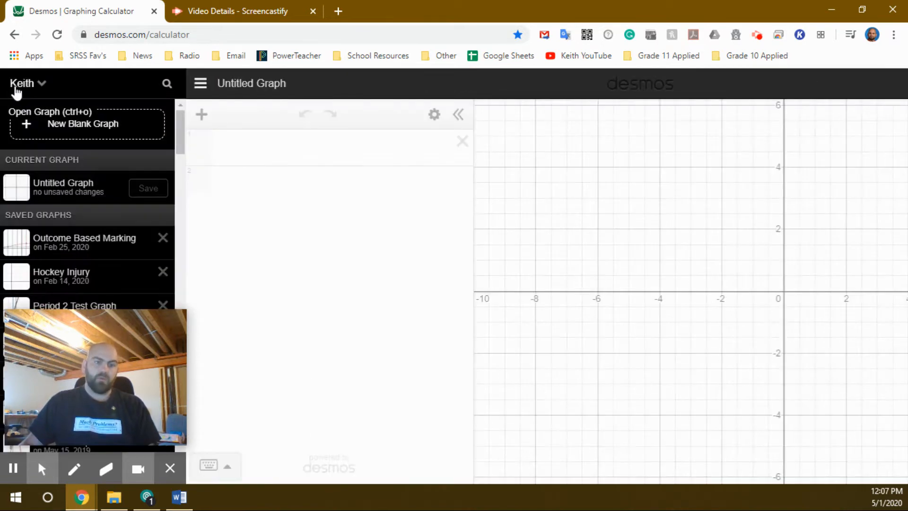
{"action": "left_click", "coordinate": [201, 84]}
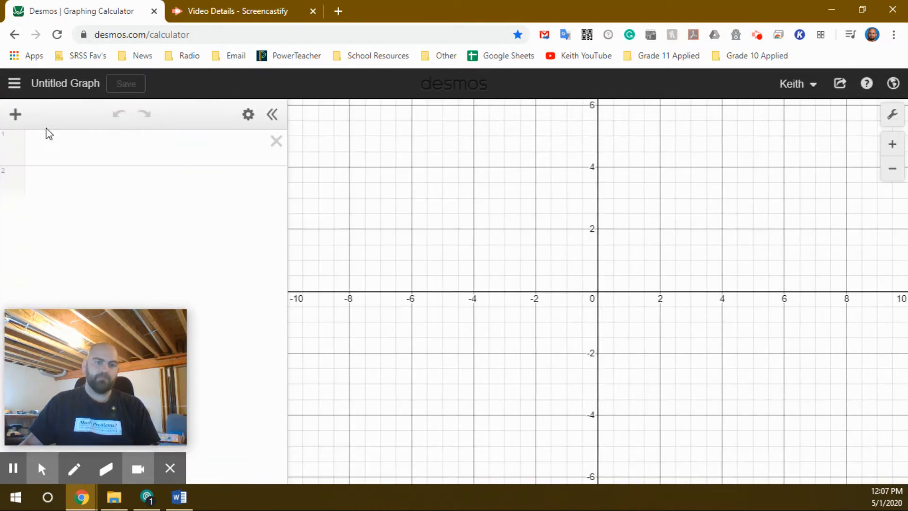
Step: Add a table and enter the data points (100, 50) and (150, 250)
{"action": "left_click", "coordinate": [15, 115]}
{"action": "left_click", "coordinate": [40, 218]}
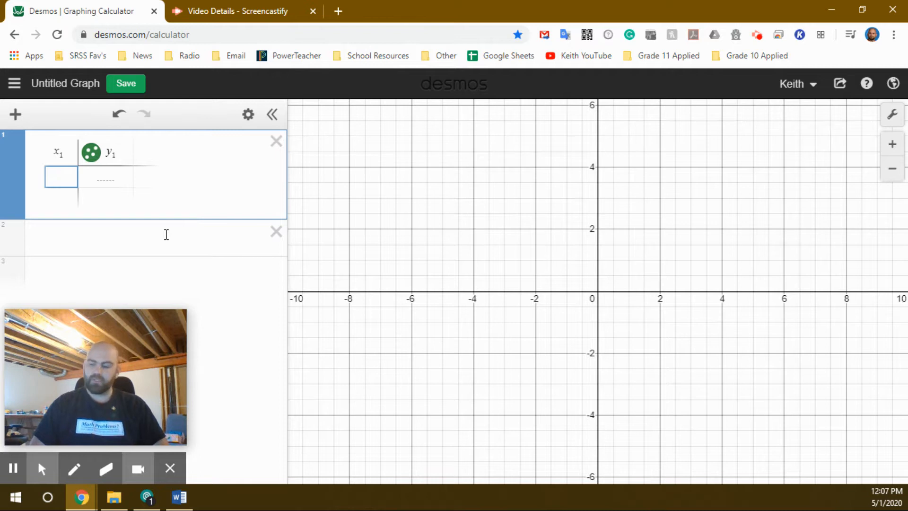
{"action": "type", "text": "100"}
{"action": "key", "text": "Tab"}
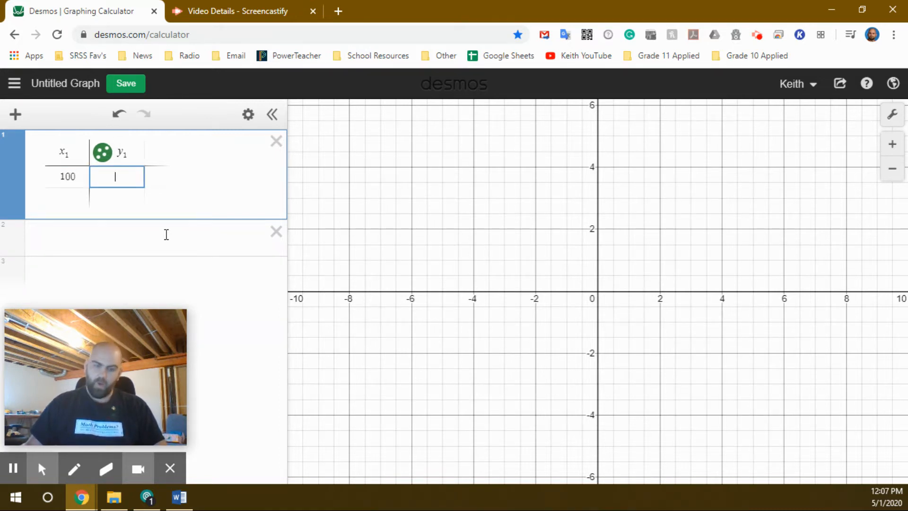
{"action": "key", "text": "Return"}
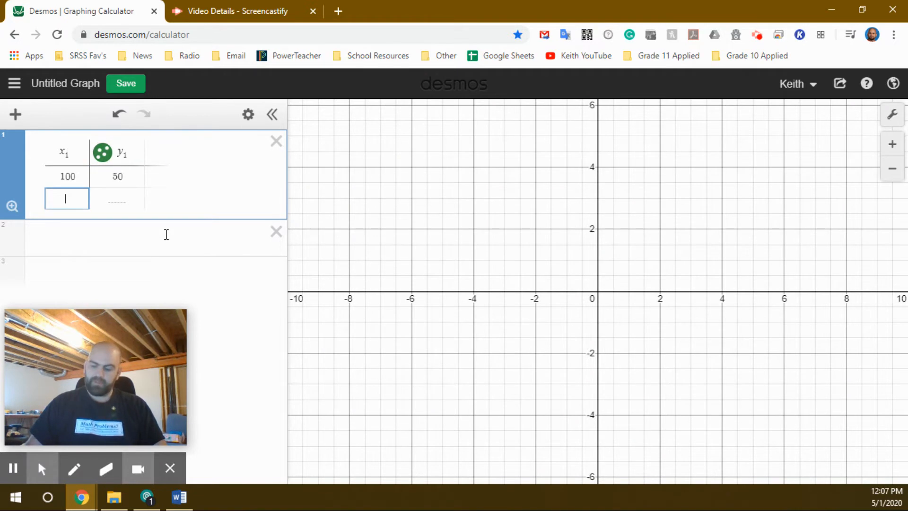
{"action": "type", "text": "150"}
{"action": "key", "text": "Tab"}
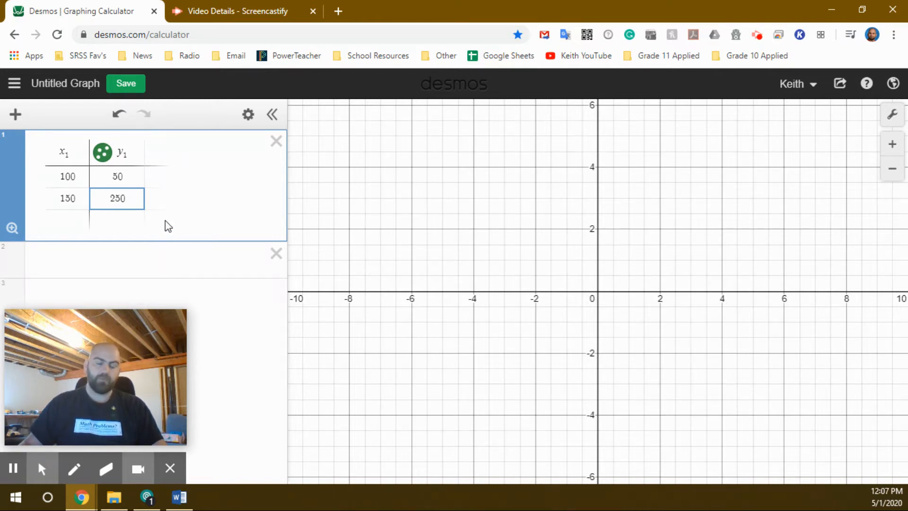
Step: Fit a linear regression to the table data with the expression y1 ~ mx1 + b
{"action": "scroll", "coordinate": [708, 287], "scroll_direction": "down", "scroll_amount": 10}
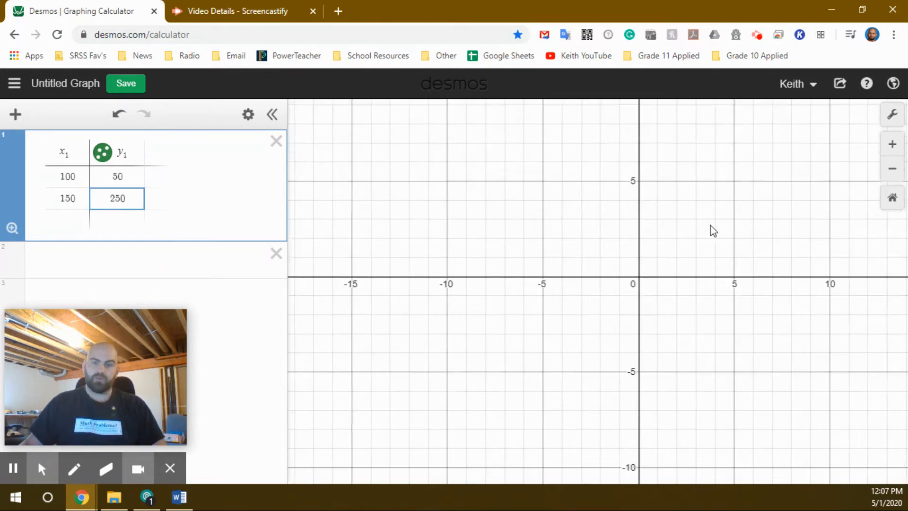
{"action": "scroll", "coordinate": [748, 187], "scroll_direction": "down", "scroll_amount": 2}
{"action": "left_click_drag", "start_coordinate": [781, 173], "coordinate": [524, 415]}
{"action": "scroll", "coordinate": [552, 317], "scroll_direction": "down", "scroll_amount": 5}
{"action": "scroll", "coordinate": [652, 304], "scroll_direction": "down", "scroll_amount": 4}
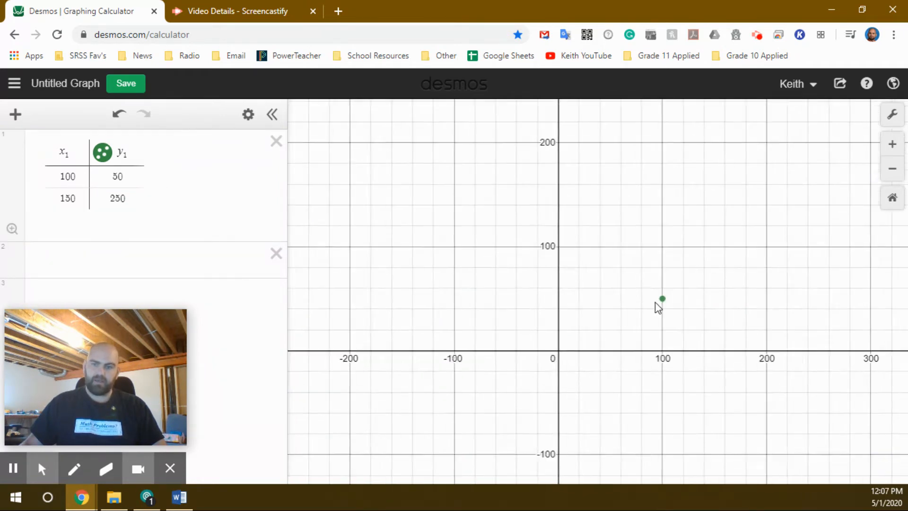
{"action": "left_click_drag", "start_coordinate": [757, 292], "coordinate": [631, 317]}
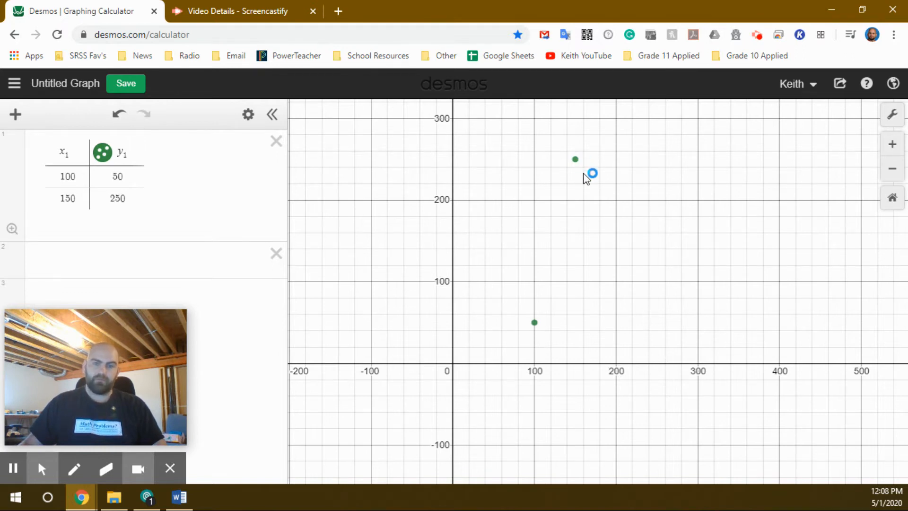
{"action": "left_click", "coordinate": [114, 260]}
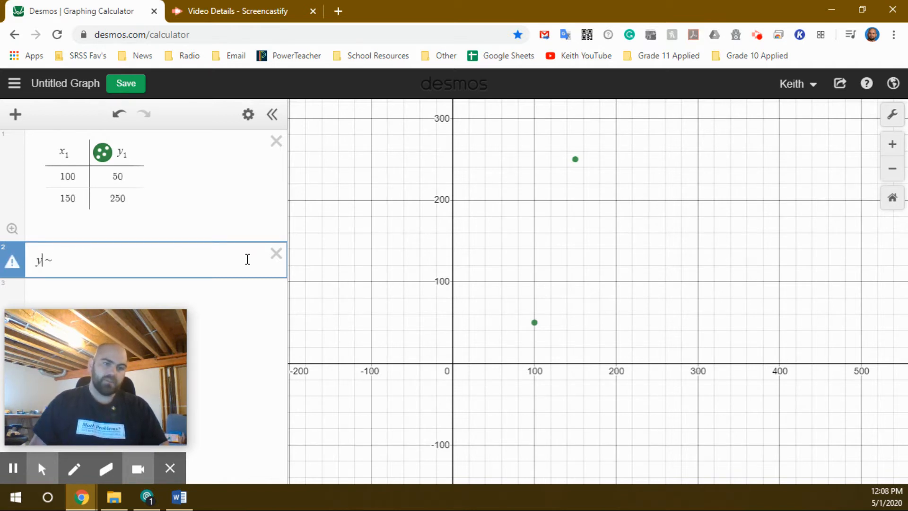
{"action": "type", "text": "1 ~ "}
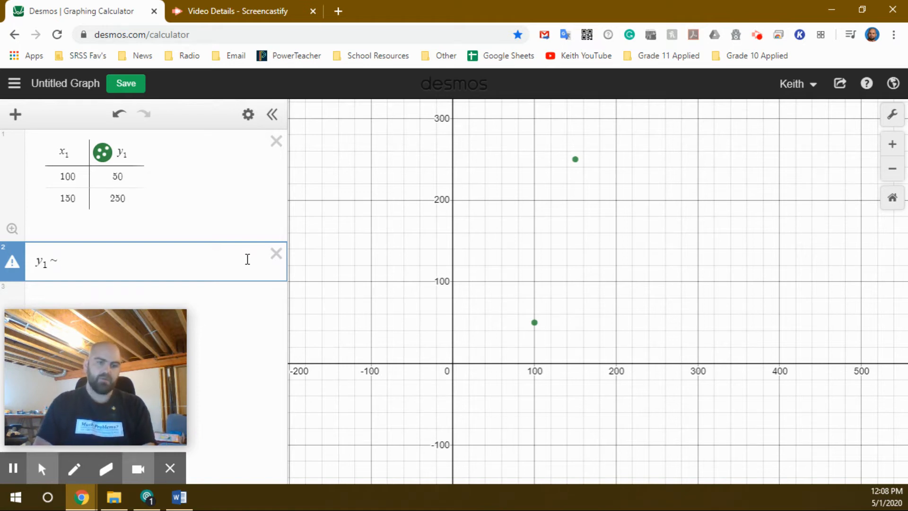
{"action": "type", "text": "mx"}
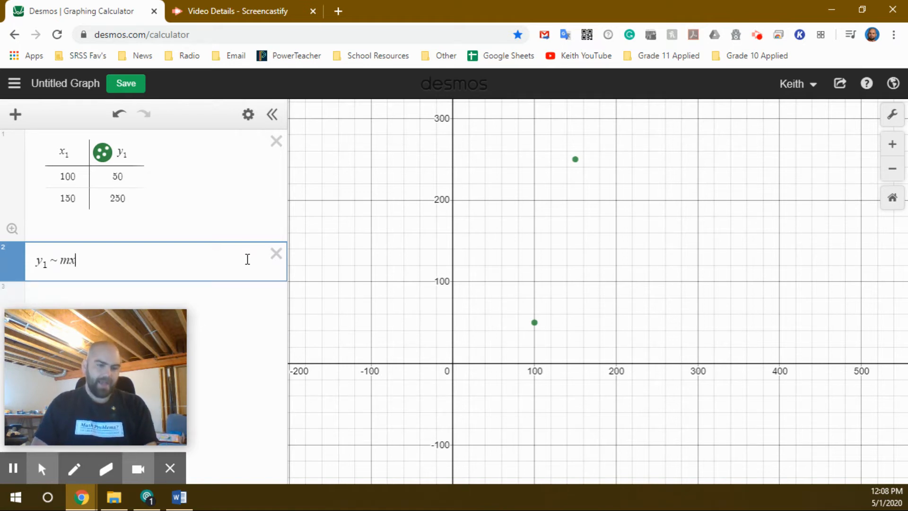
{"action": "type", "text": "1"}
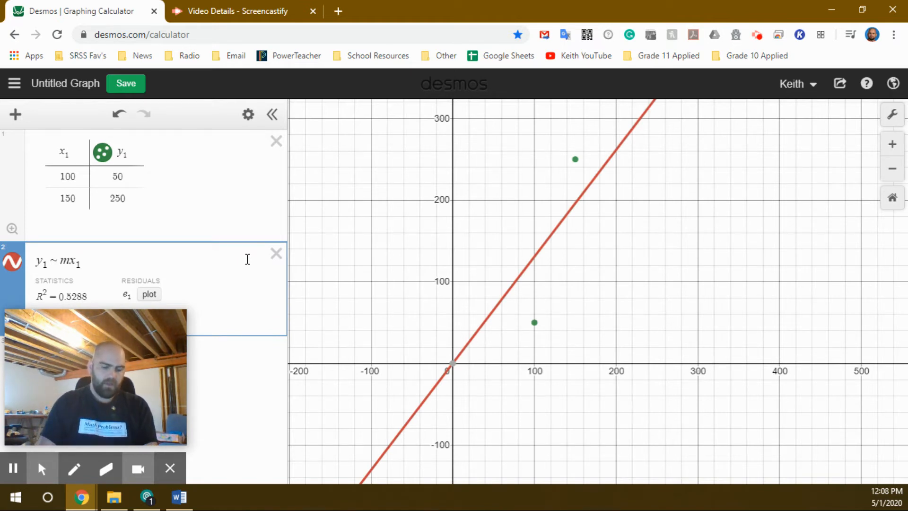
{"action": "type", "text": "+b"}
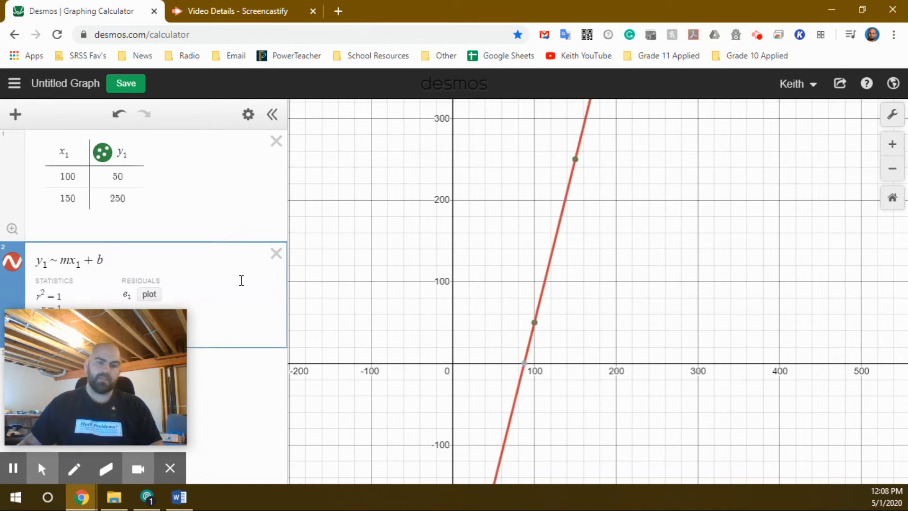
{"action": "left_click_drag", "start_coordinate": [152, 354], "coordinate": [138, 418]}
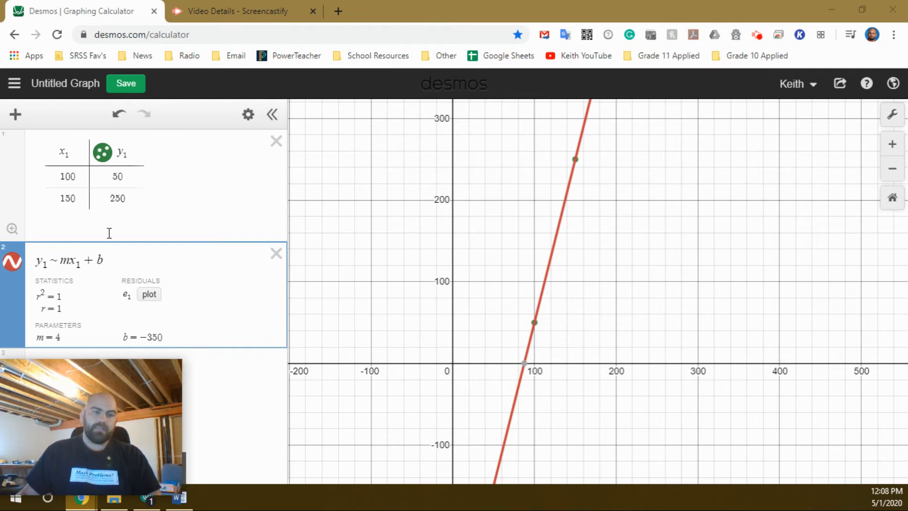
Step: Add a third data point (200, 350) to the table and bring all the points into view
{"action": "left_click", "coordinate": [129, 199]}
{"action": "left_click", "coordinate": [128, 197]}
{"action": "key", "text": "Return"}
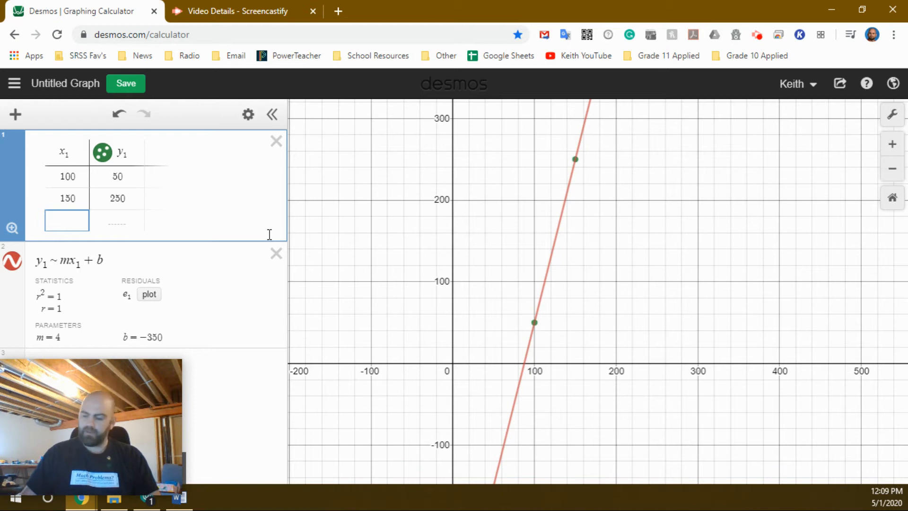
{"action": "type", "text": "200"}
{"action": "key", "text": "Tab"}
{"action": "type", "text": "350"}
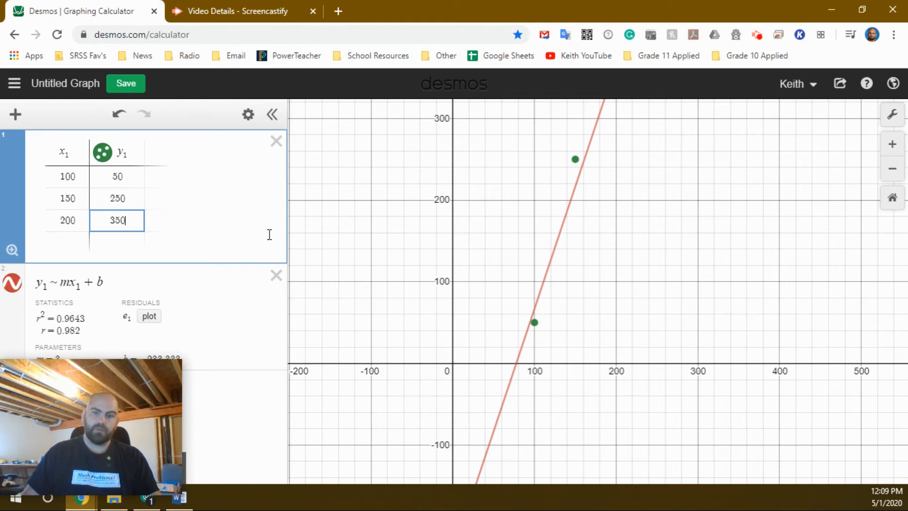
{"action": "scroll", "coordinate": [657, 210], "scroll_direction": "down", "scroll_amount": 3}
{"action": "left_click_drag", "start_coordinate": [659, 209], "coordinate": [587, 261]}
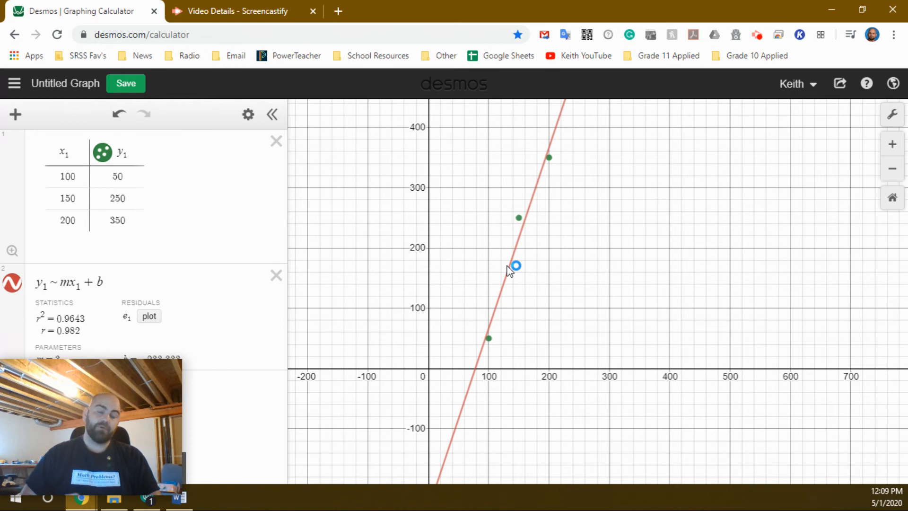
Step: Remove the third data point's x and y values from the table
{"action": "left_click_drag", "start_coordinate": [131, 219], "coordinate": [50, 223]}
{"action": "key", "text": "BackSpace"}
{"action": "key", "text": "BackSpace"}
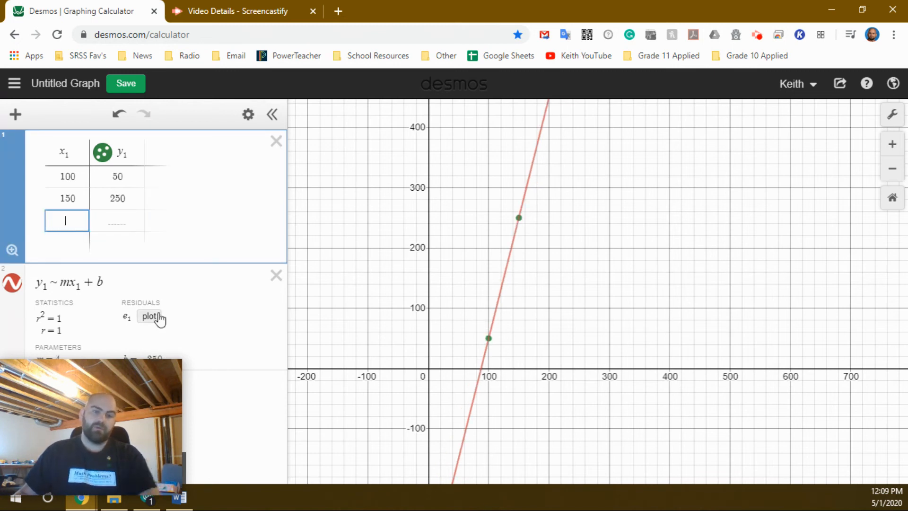
{"action": "double_click", "coordinate": [136, 204]}
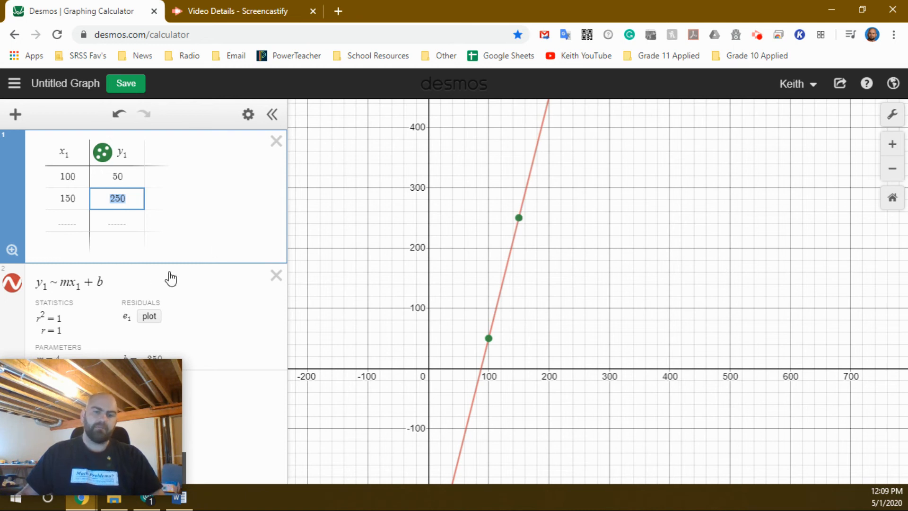
{"action": "left_click", "coordinate": [506, 274]}
{"action": "left_click_drag", "start_coordinate": [508, 275], "coordinate": [506, 265]}
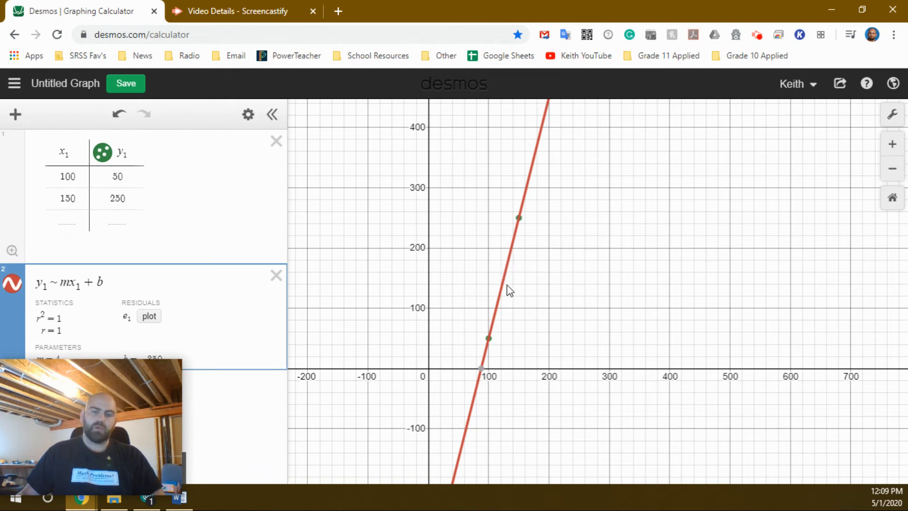
Step: Graph the vertical line x = 400 as a new expression below the regression
{"action": "left_click", "coordinate": [243, 397]}
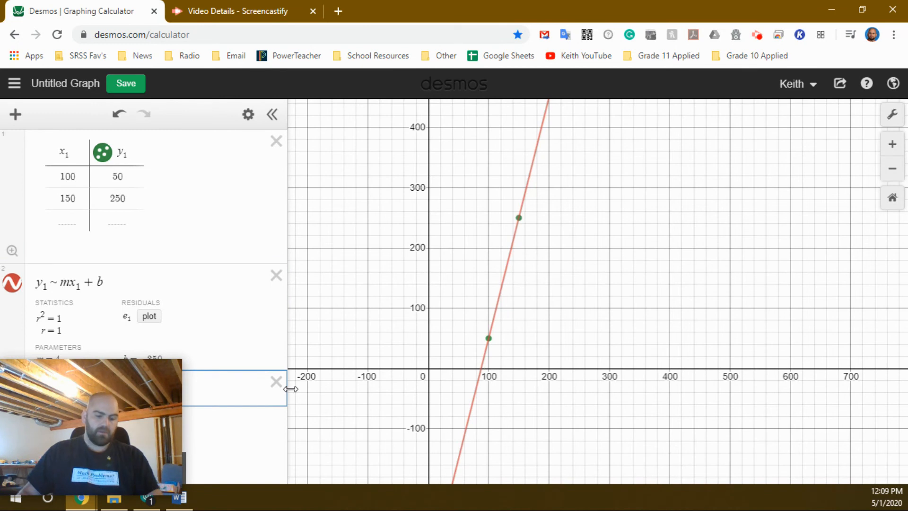
{"action": "type", "text": "x"}
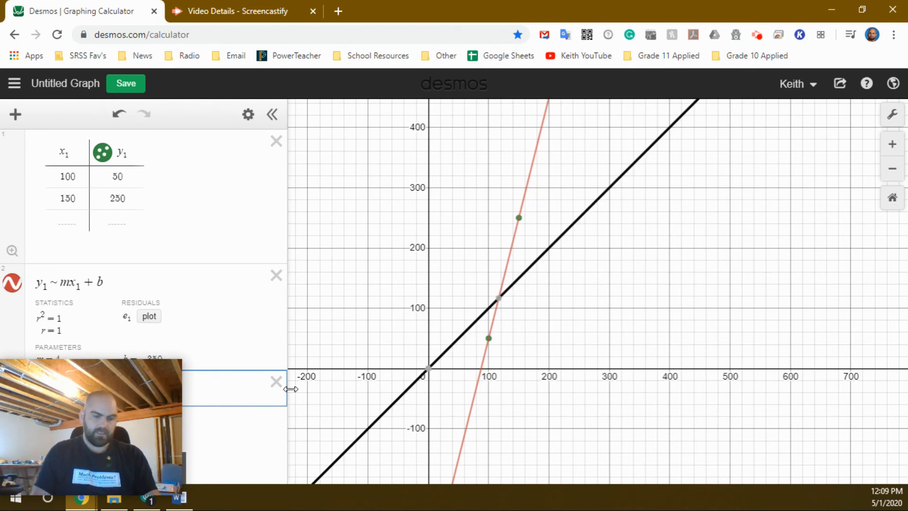
{"action": "type", "text": "=400"}
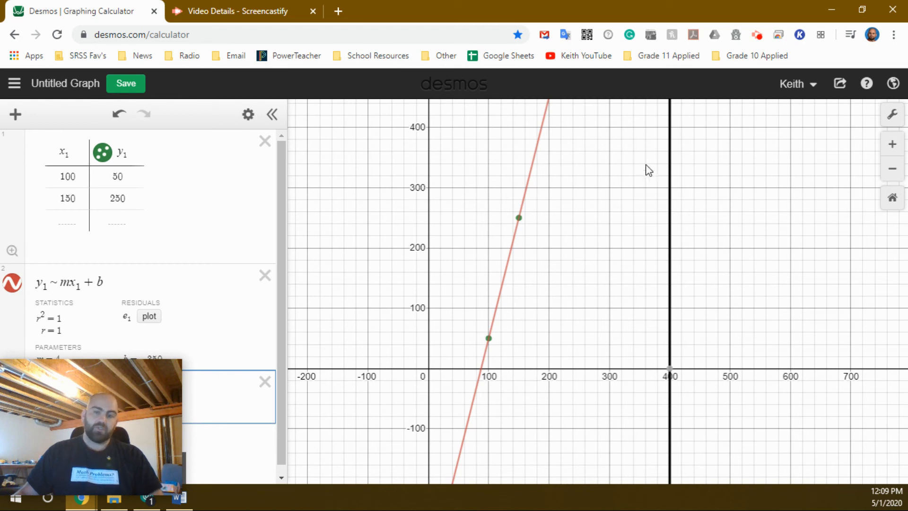
Step: Show the coordinates where the regression line crosses the vertical line x = 400
{"action": "scroll", "coordinate": [647, 170], "scroll_direction": "down", "scroll_amount": 5}
{"action": "left_click_drag", "start_coordinate": [614, 162], "coordinate": [545, 348]}
{"action": "left_click_drag", "start_coordinate": [657, 183], "coordinate": [616, 294]}
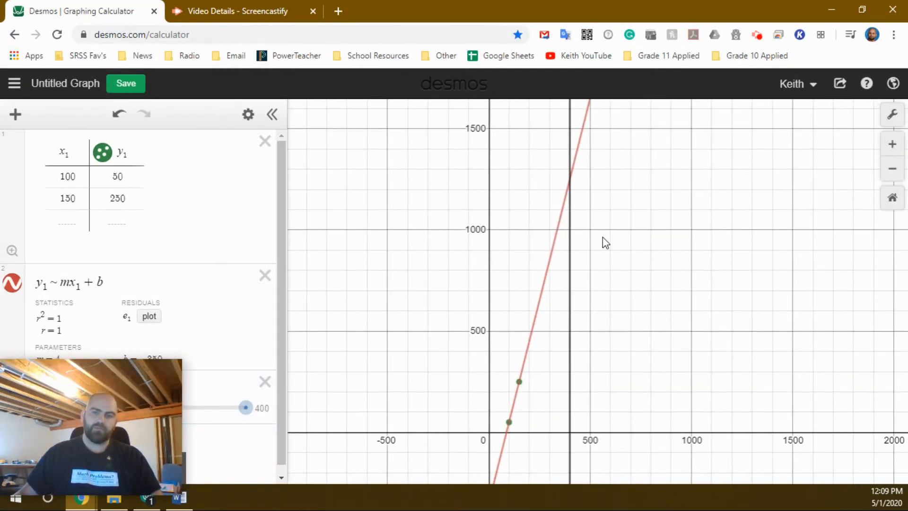
{"action": "left_click", "coordinate": [571, 185]}
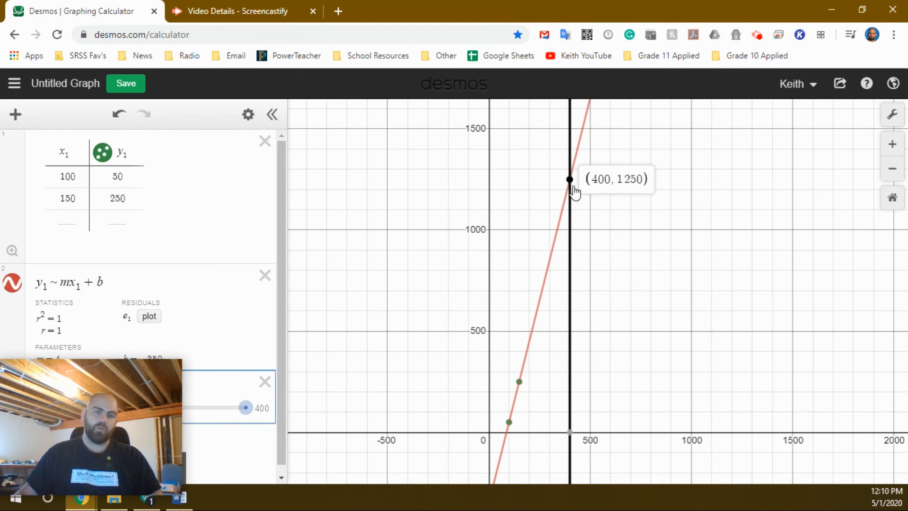
Step: Highlight the entire regression expression y1 ~ mx1 + b
{"action": "mouse_move", "coordinate": [146, 371]}
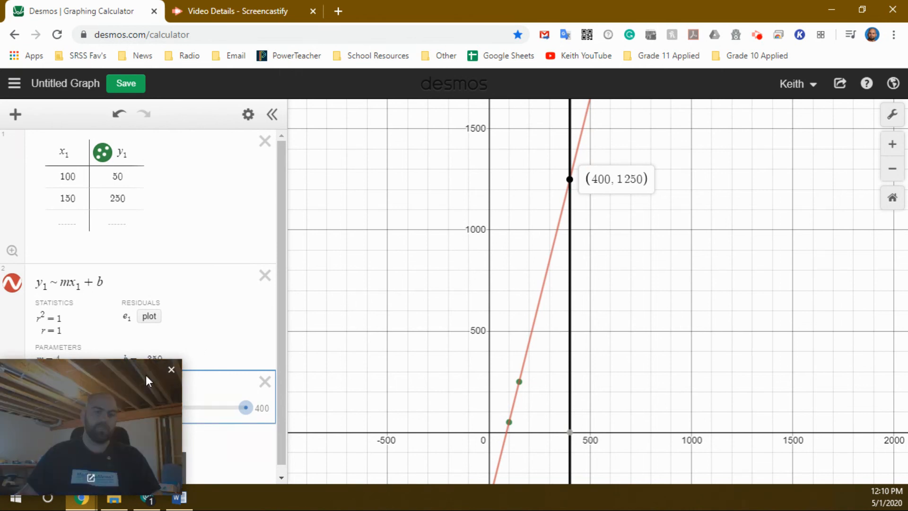
{"action": "left_click_drag", "start_coordinate": [129, 387], "coordinate": [136, 339]}
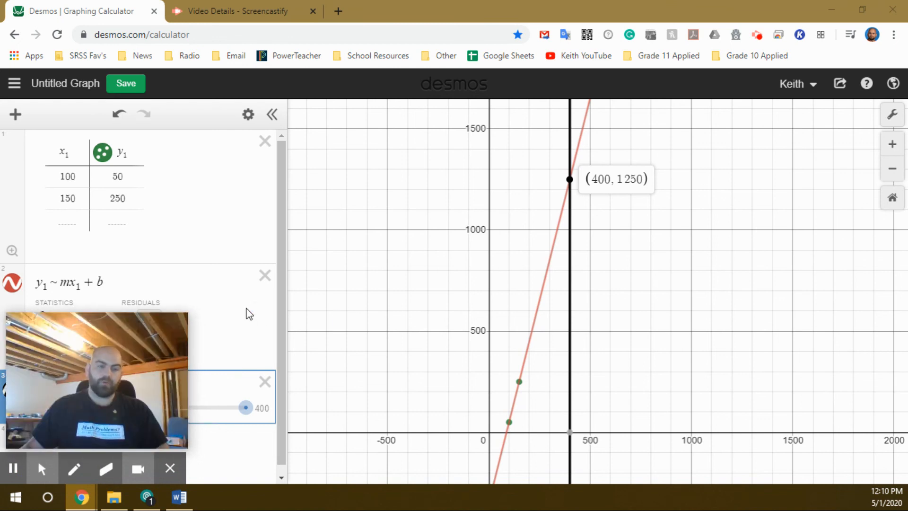
{"action": "left_click_drag", "start_coordinate": [37, 283], "coordinate": [109, 282]}
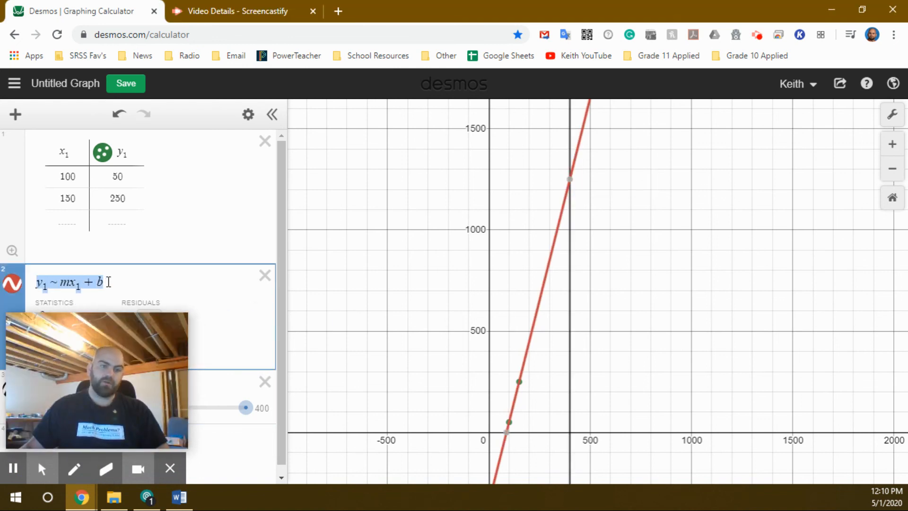